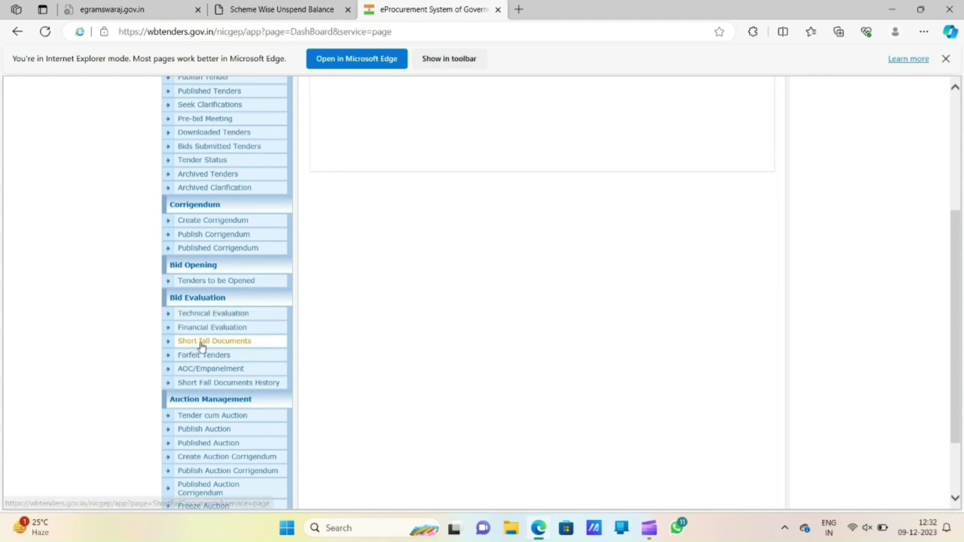
Step: Open the short fall documents request for J. M. CONSTRUCTION's bid under tender NIT-05/BGP/2023 -24 SL-2
{"action": "left_click", "coordinate": [246, 343]}
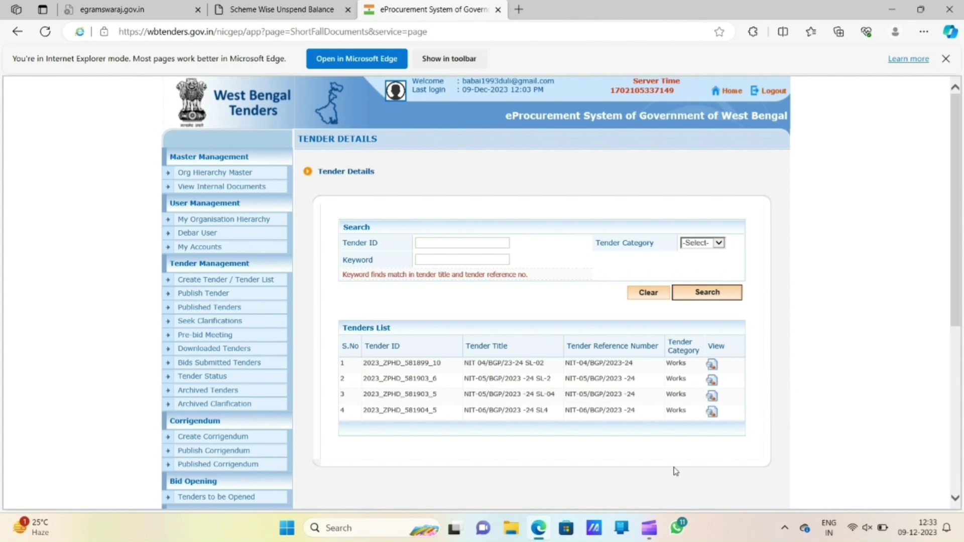
{"action": "left_click", "coordinate": [712, 381]}
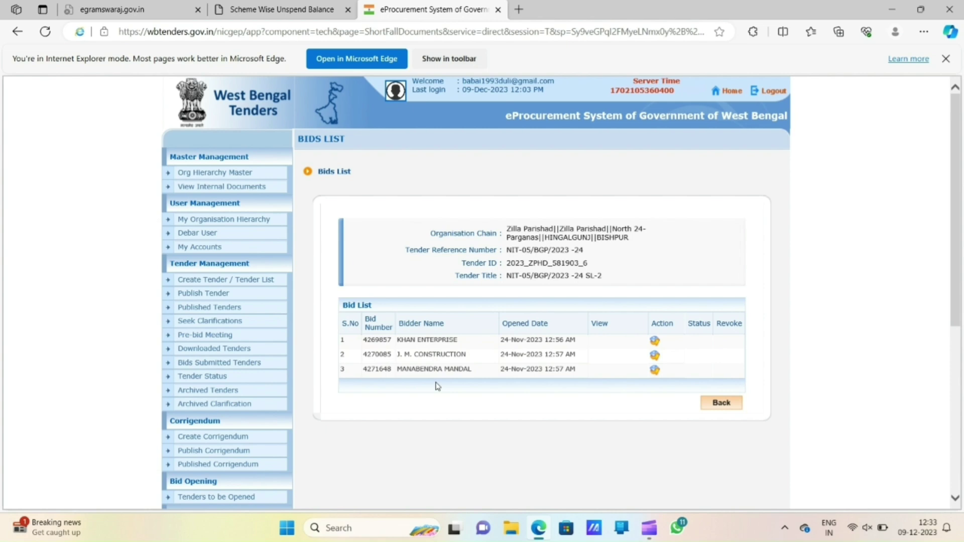
{"action": "left_click", "coordinate": [655, 356]}
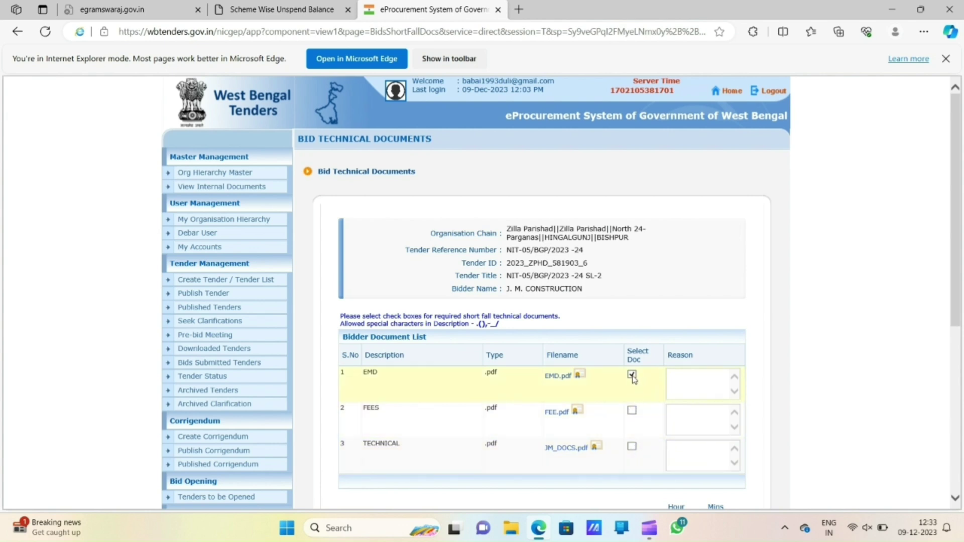
Step: Select the bidder's EMD document and enter the reason "UPLOAD VALID EMD DOCUMENTS"
{"action": "left_click", "coordinate": [718, 377]}
{"action": "type", "text": "UPLOAD VALID EMD "}
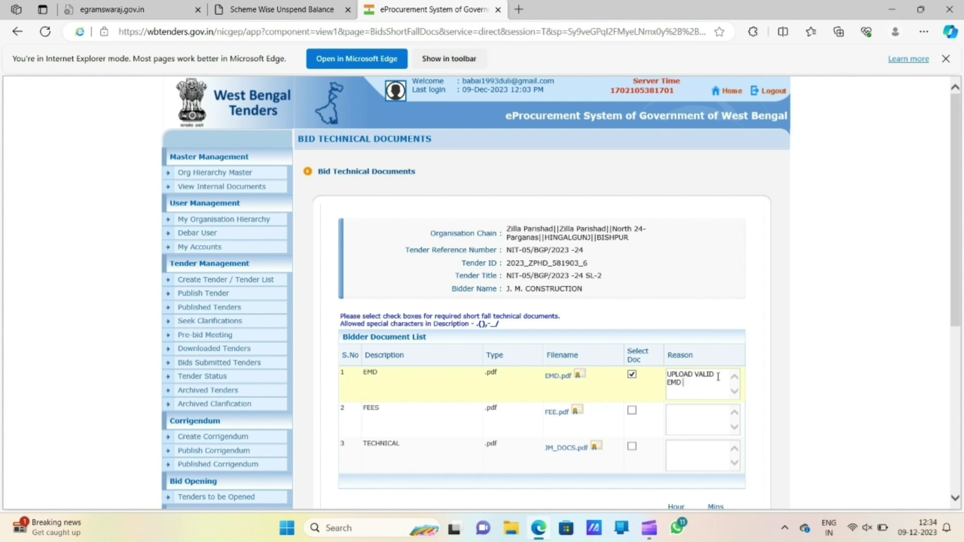
{"action": "type", "text": "DOCUMENTS"}
Step: Set document submission to start on 11/12/2023 and close on 13/12/2023 at hour 18, and save J. M. CONSTRUCTION's request
{"action": "scroll", "coordinate": [763, 383], "scroll_direction": "down", "scroll_amount": 5}
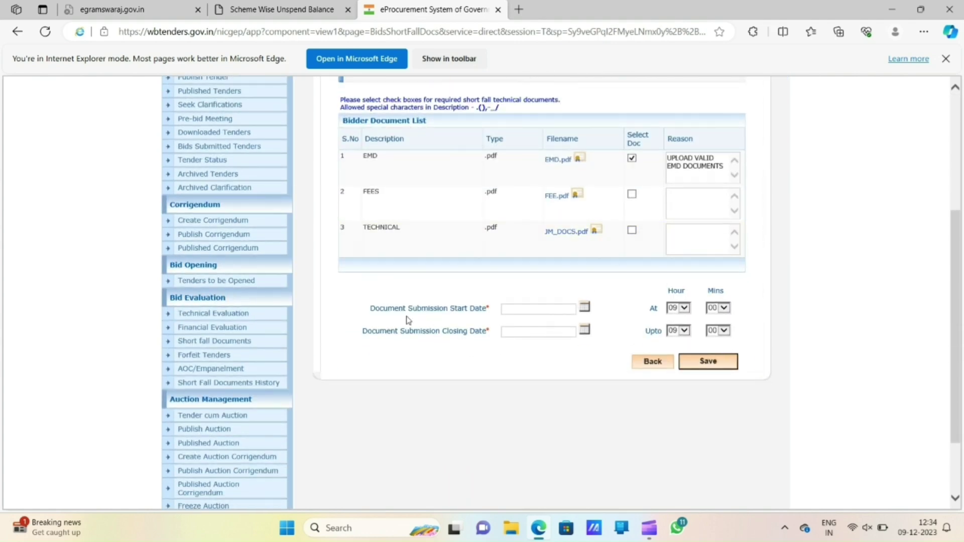
{"action": "left_click", "coordinate": [585, 307]}
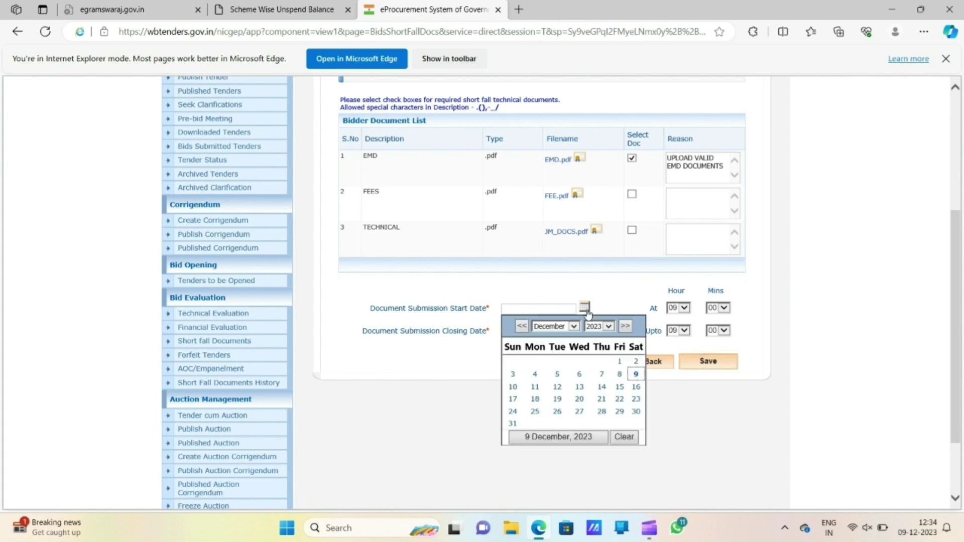
{"action": "left_click", "coordinate": [534, 386]}
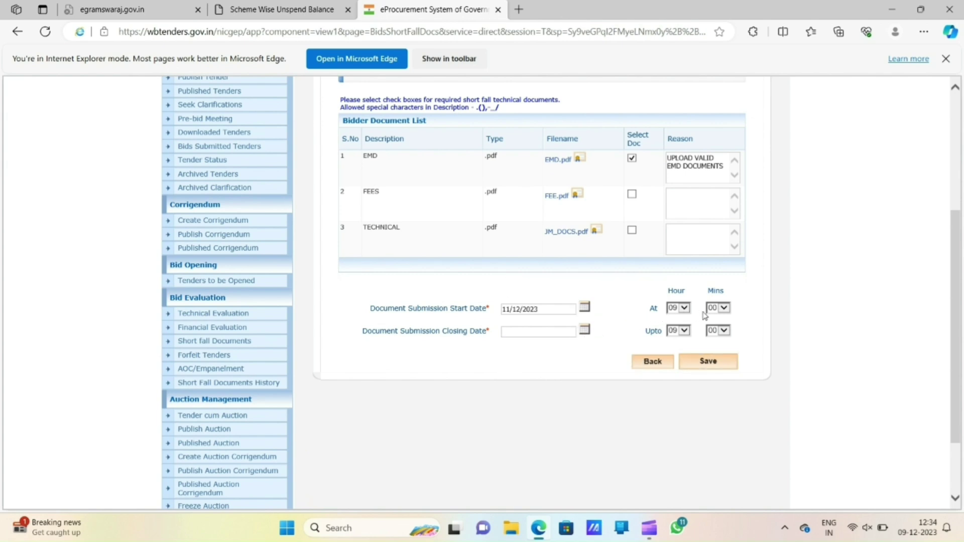
{"action": "left_click", "coordinate": [584, 330]}
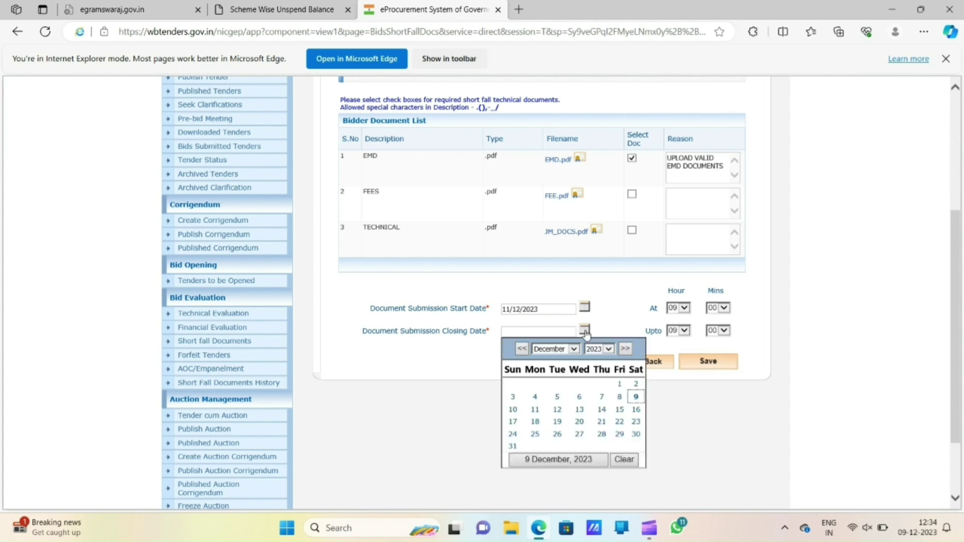
{"action": "left_click", "coordinate": [580, 409]}
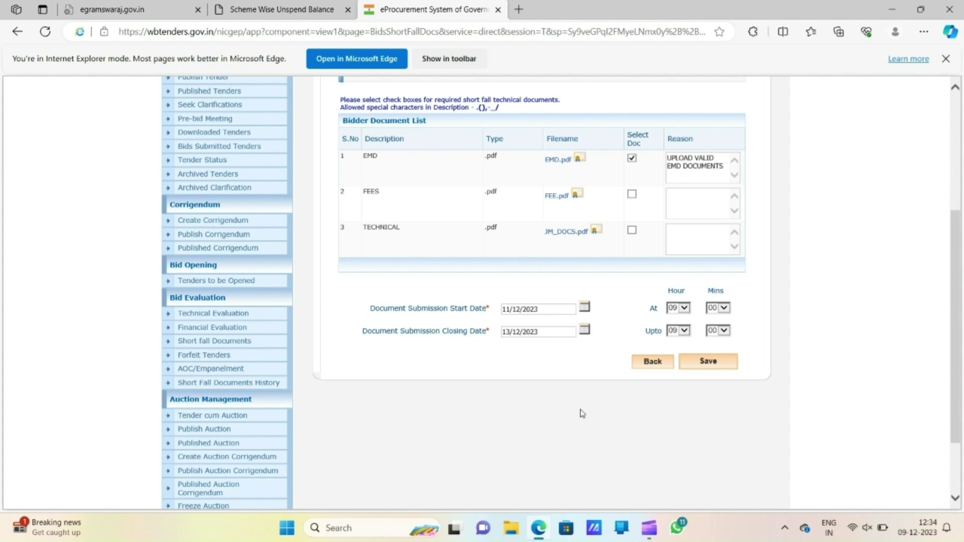
{"action": "left_click", "coordinate": [683, 332]}
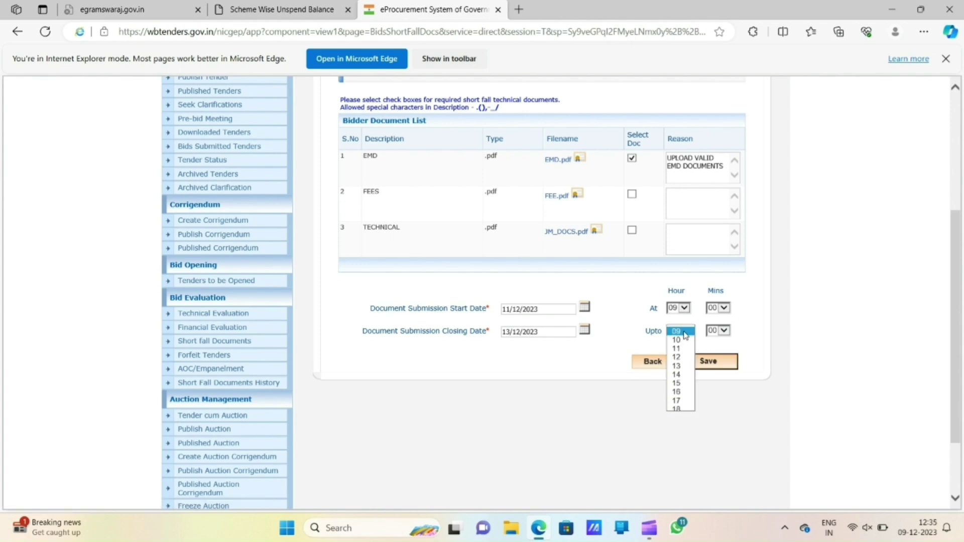
{"action": "left_click", "coordinate": [685, 411]}
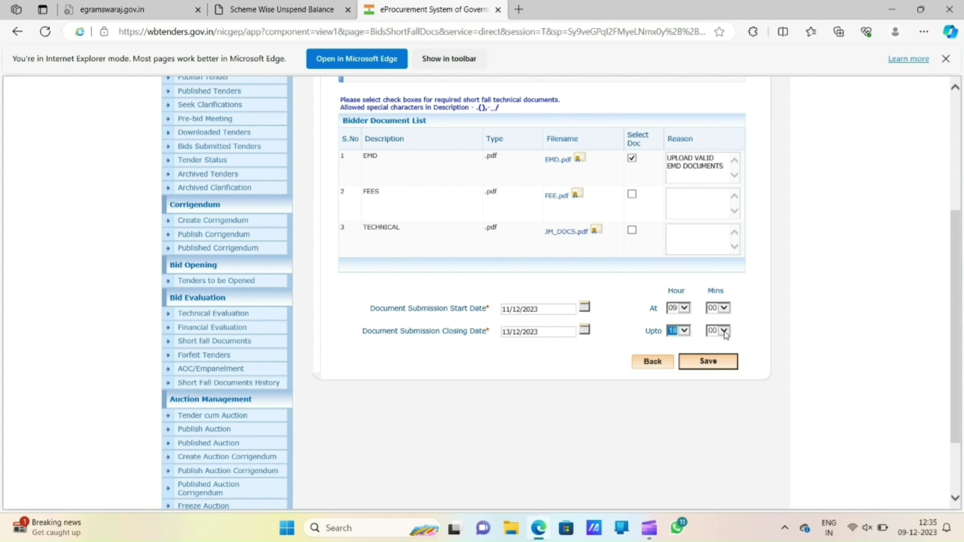
{"action": "left_click", "coordinate": [709, 363]}
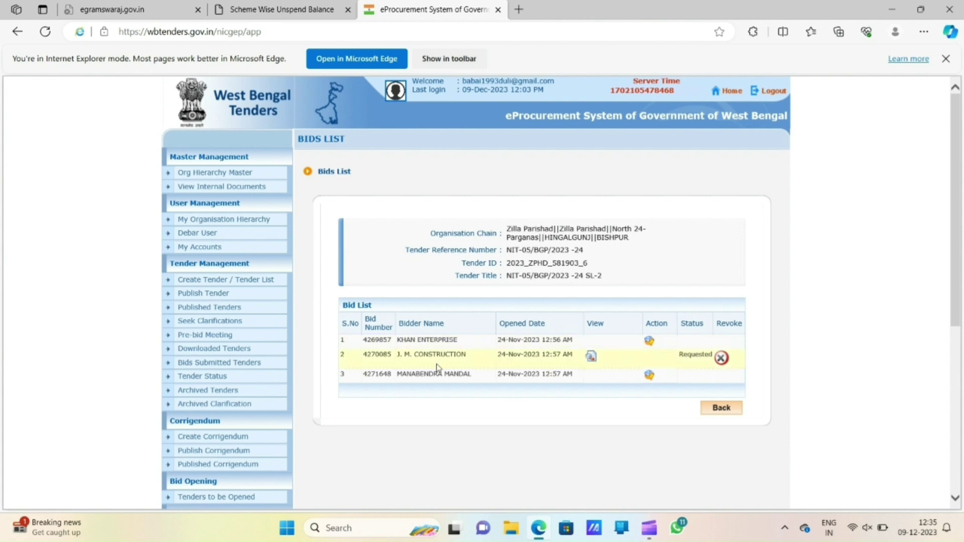
Step: For the third bidder in the list, select the TECHNICAL document and enter the reason "TRADE REGISTRATION AND P TAX DOCUMENTS NOT VAILD"
{"action": "left_click", "coordinate": [648, 376]}
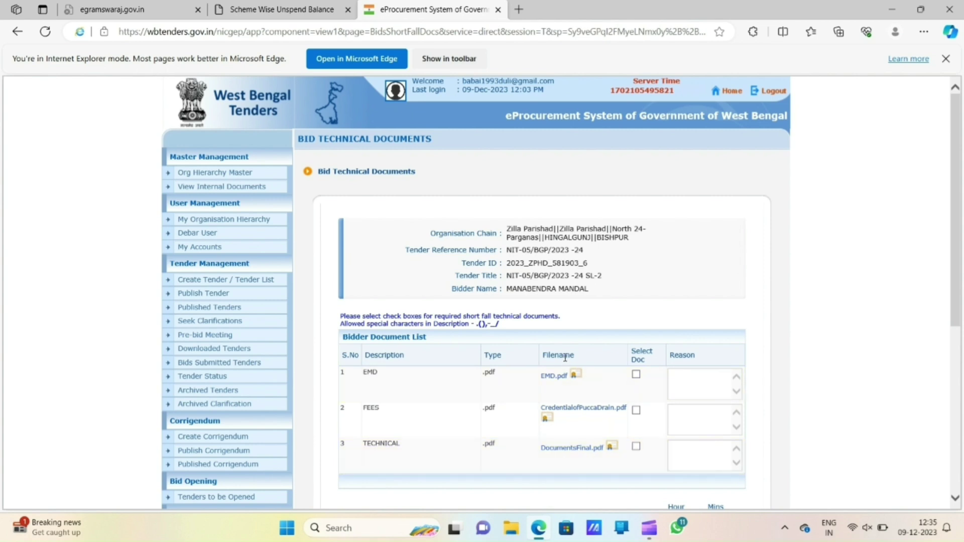
{"action": "left_click", "coordinate": [637, 447]}
{"action": "type", "text": "TRADE REGISTRATION A"}
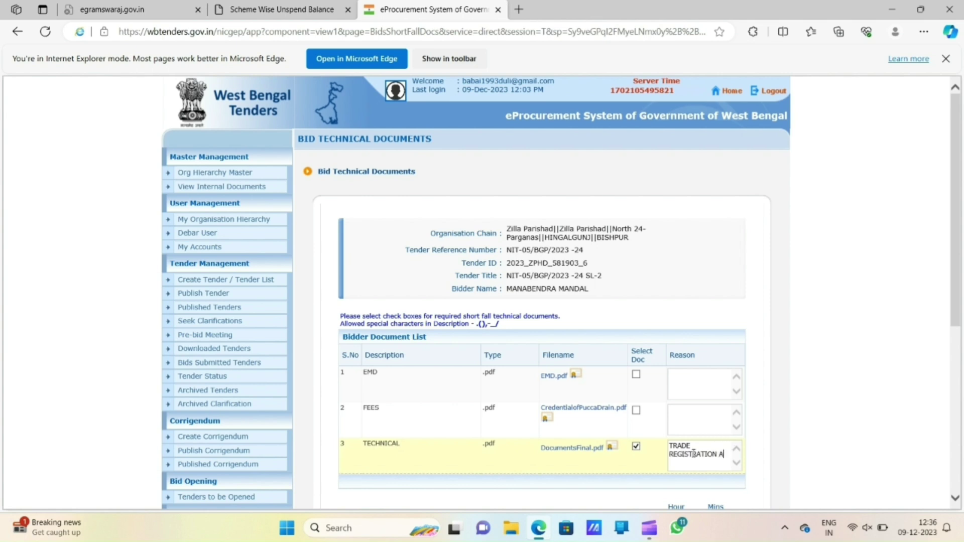
{"action": "type", "text": "ND P TAX DOCUMENTS NOT VAL"}
{"action": "type", "text": "LD"}
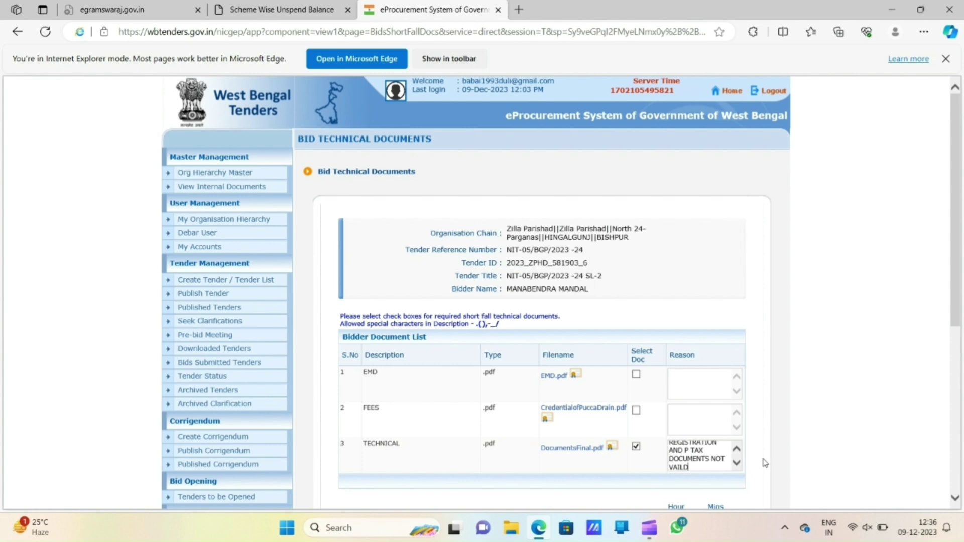
Step: Set the submission start date to 11/12/2023 and closing date to 13/12/2023, and save the third bidder's request
{"action": "scroll", "coordinate": [762, 462], "scroll_direction": "down", "scroll_amount": 3}
{"action": "scroll", "coordinate": [763, 461], "scroll_direction": "down", "scroll_amount": 1}
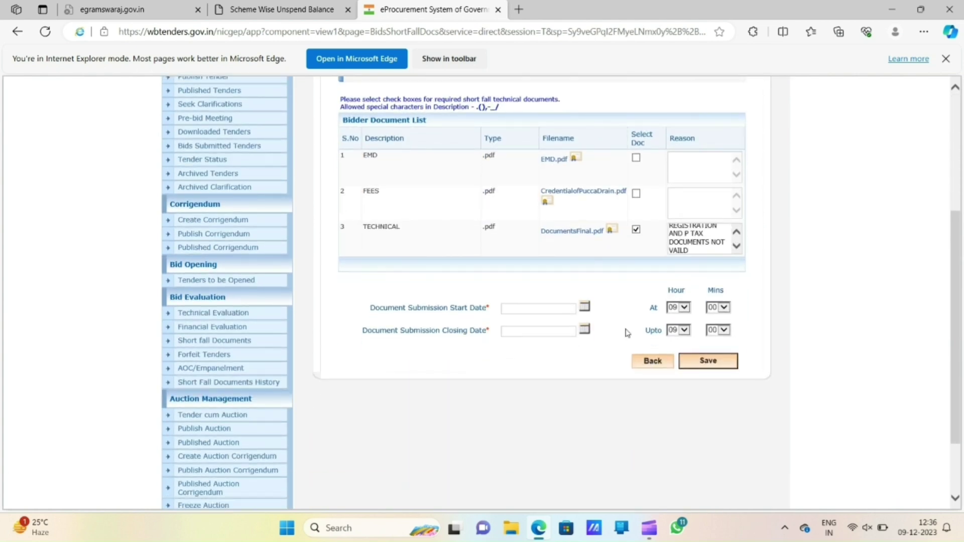
{"action": "left_click", "coordinate": [585, 308]}
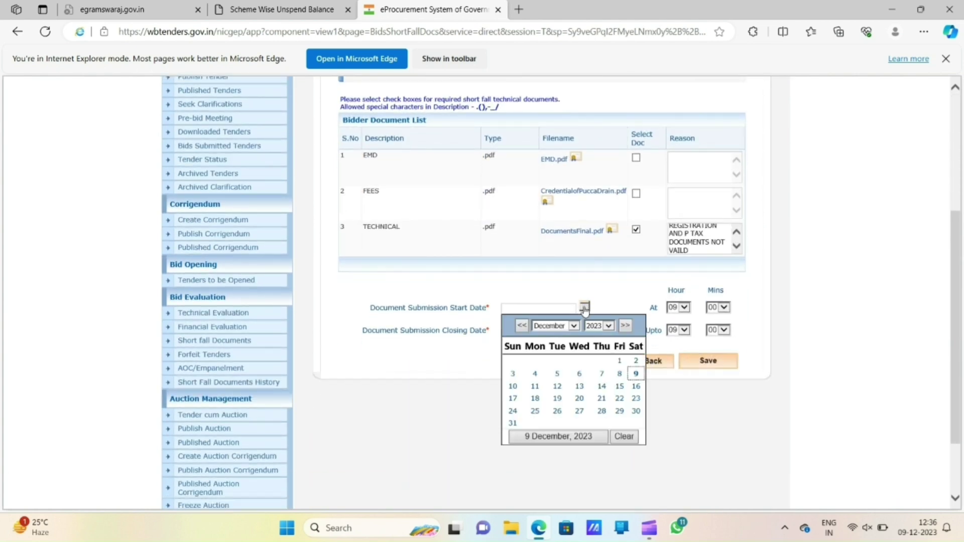
{"action": "left_click", "coordinate": [534, 390]}
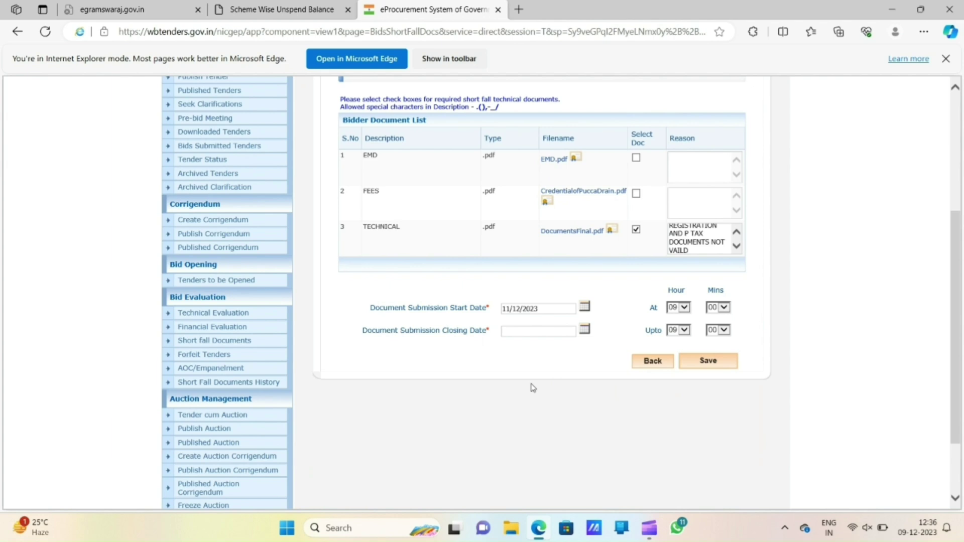
{"action": "left_click", "coordinate": [584, 329]}
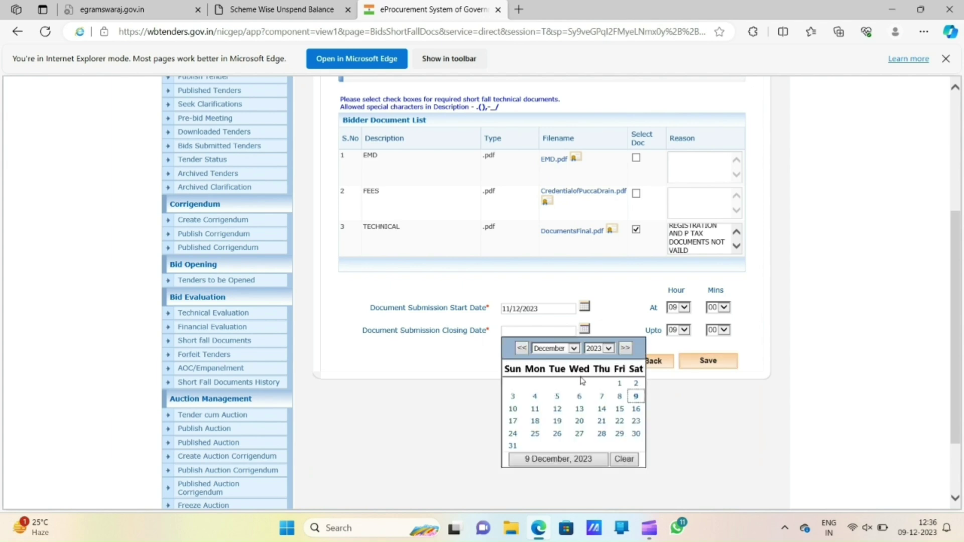
{"action": "left_click", "coordinate": [580, 409]}
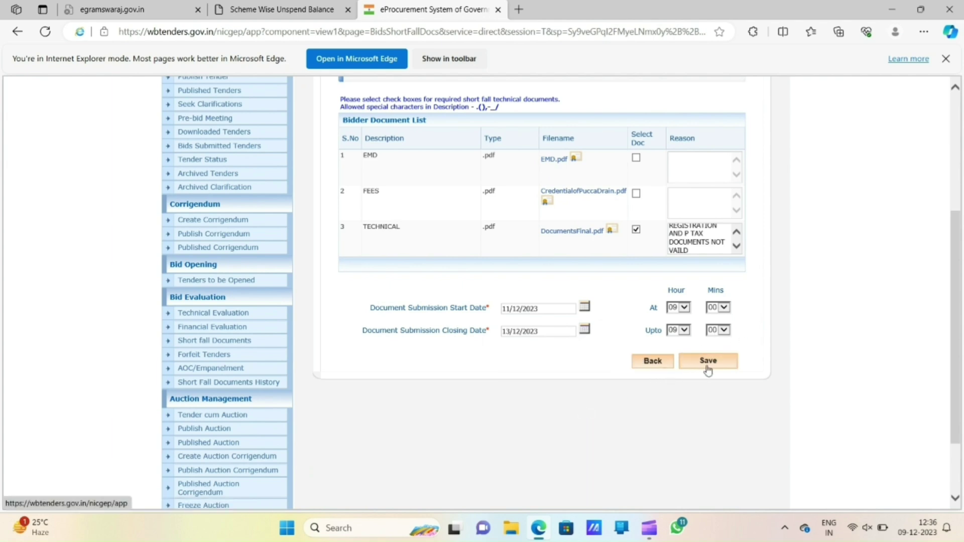
{"action": "left_click", "coordinate": [726, 363]}
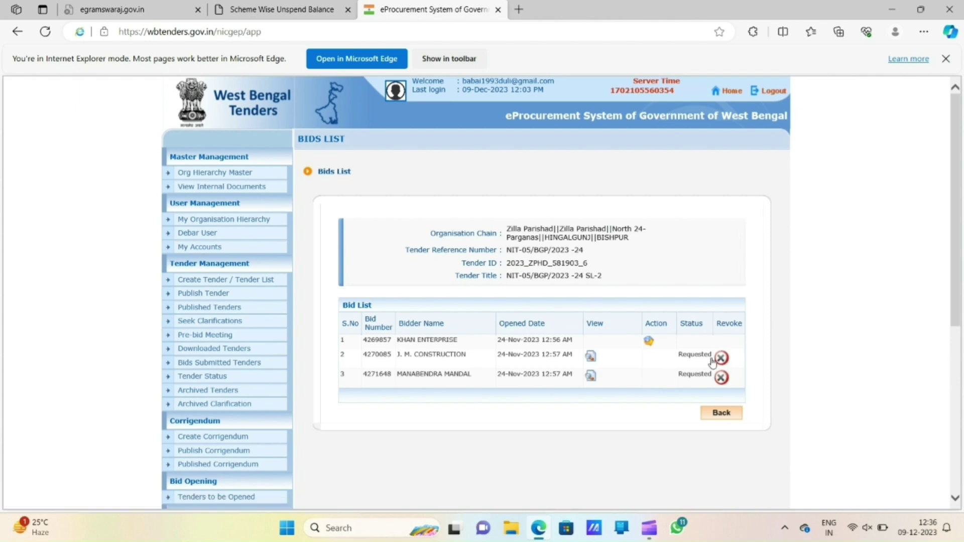
Step: View the third bidder's short fall submission confirmation, close it, and return to the list of tenders
{"action": "left_click", "coordinate": [590, 377]}
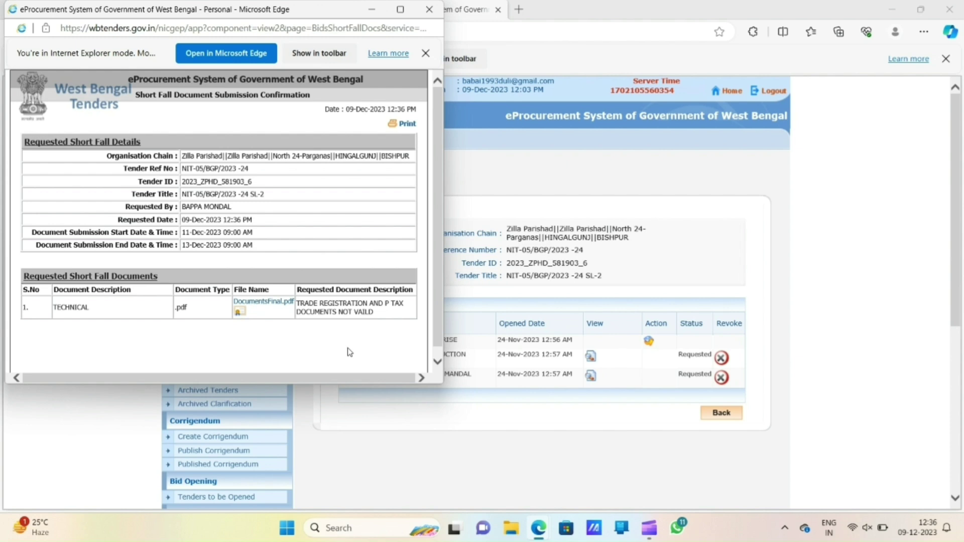
{"action": "left_click", "coordinate": [430, 10]}
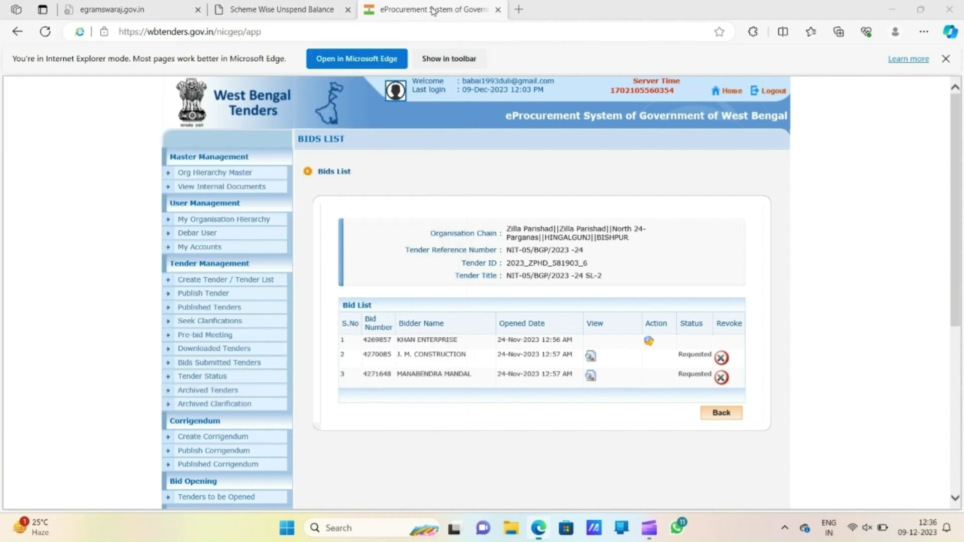
{"action": "left_click", "coordinate": [721, 412]}
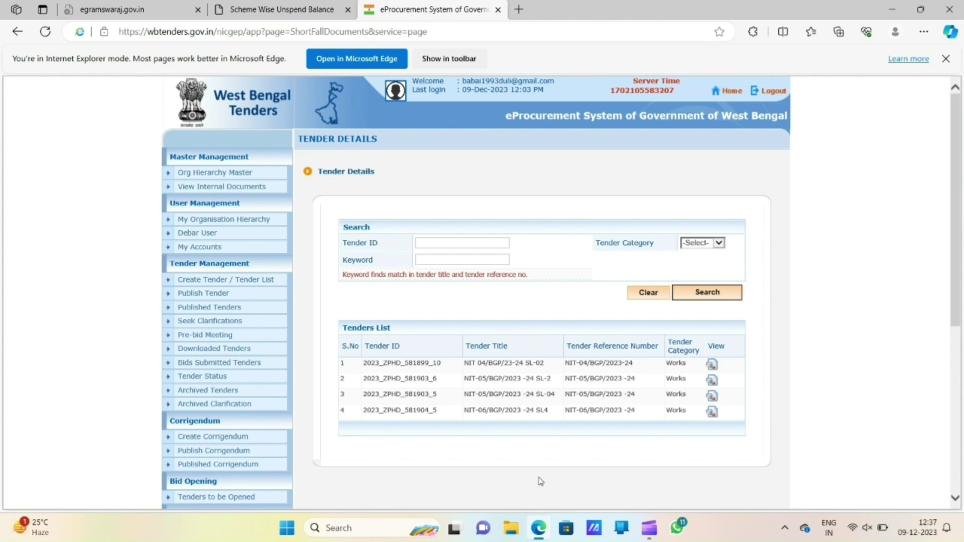
{"action": "scroll", "coordinate": [540, 481], "scroll_direction": "down", "scroll_amount": 1}
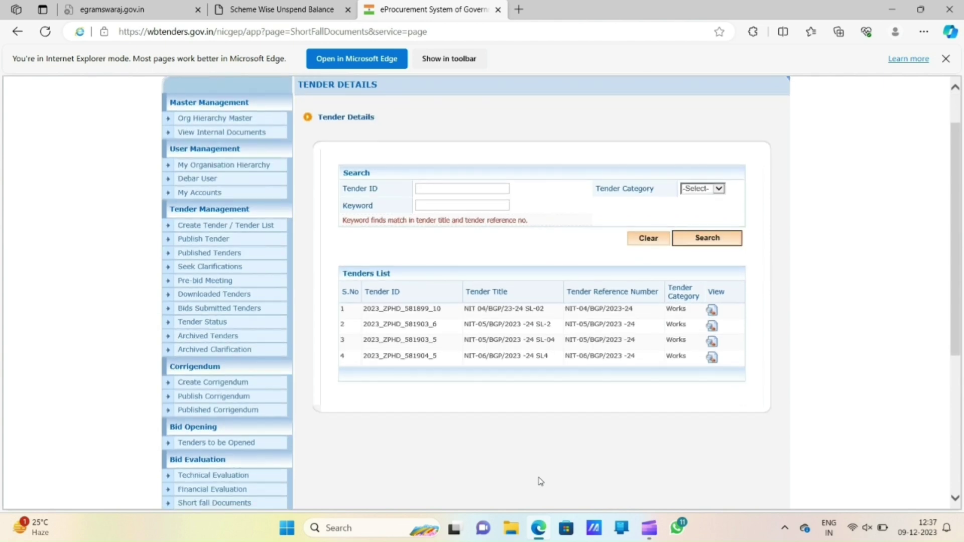
{"action": "scroll", "coordinate": [540, 480], "scroll_direction": "down", "scroll_amount": 1}
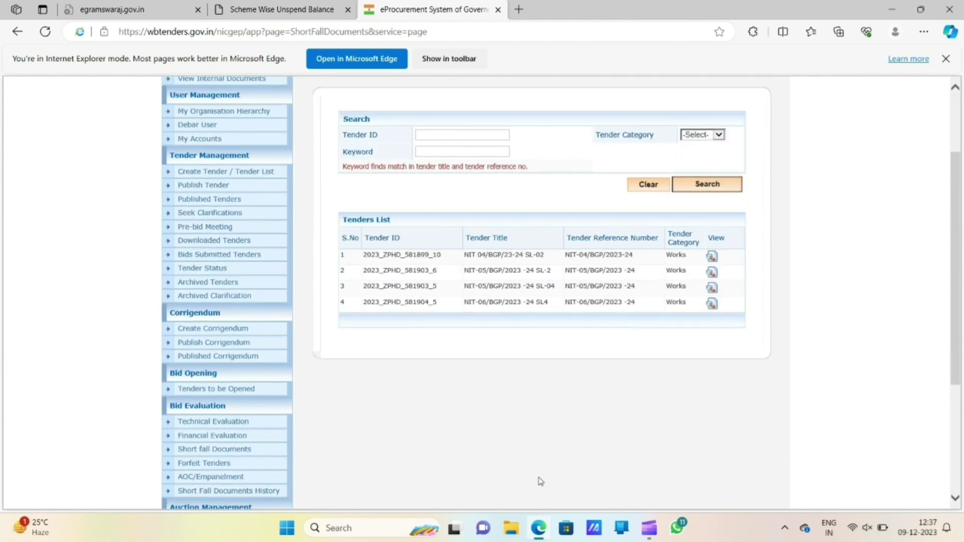
{"action": "scroll", "coordinate": [540, 480], "scroll_direction": "down", "scroll_amount": 1}
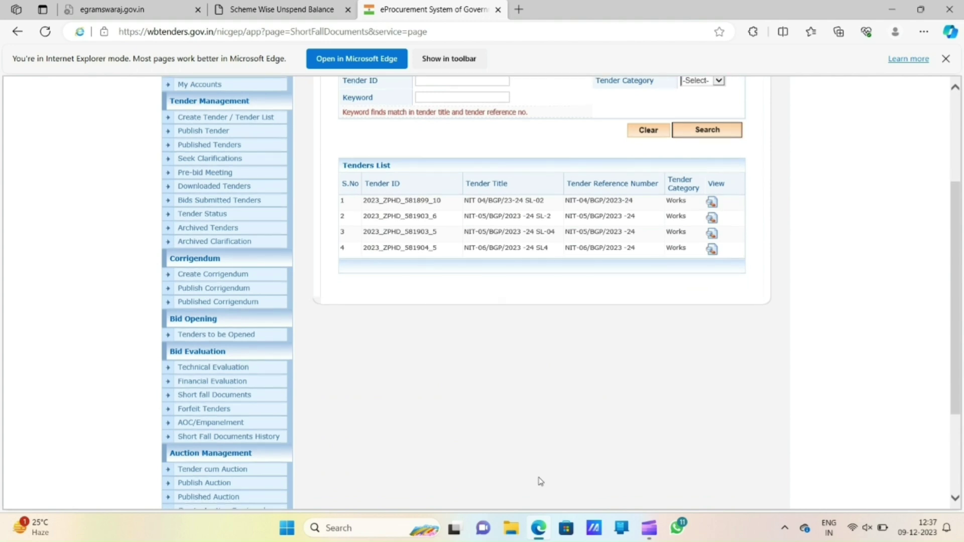